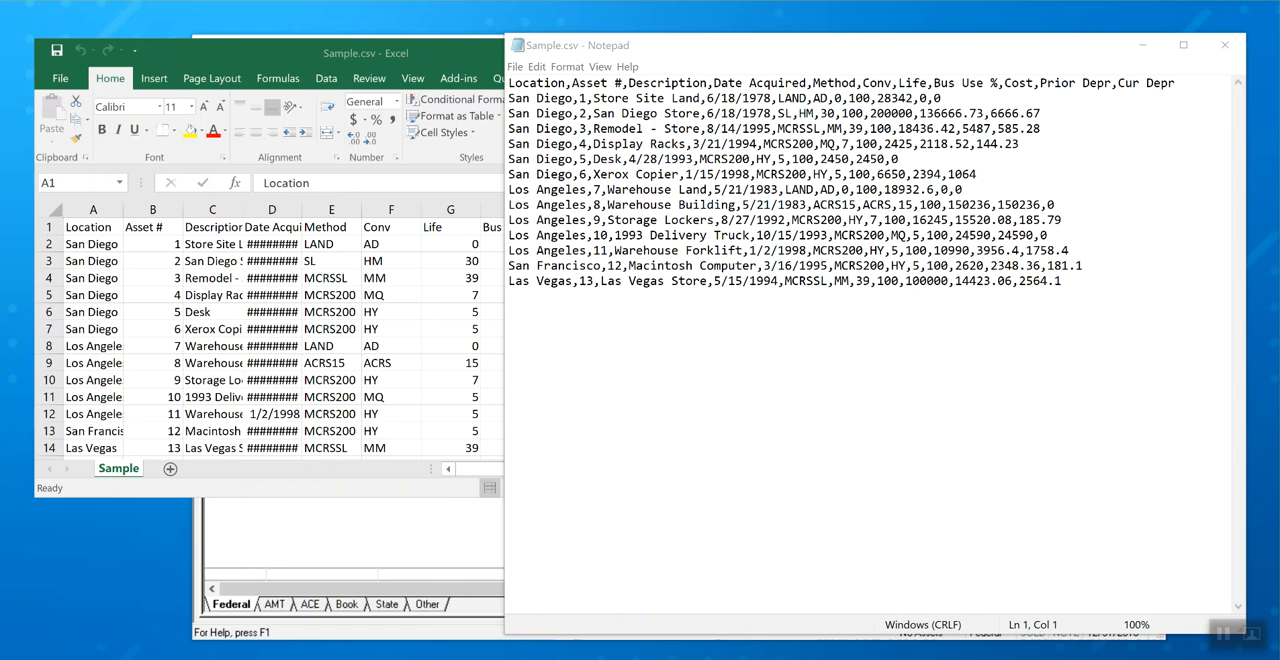
Highlight the comma after Location in Sample.csv, and close the file in both Notepad and Excel.
drag(565, 83, 572, 83)
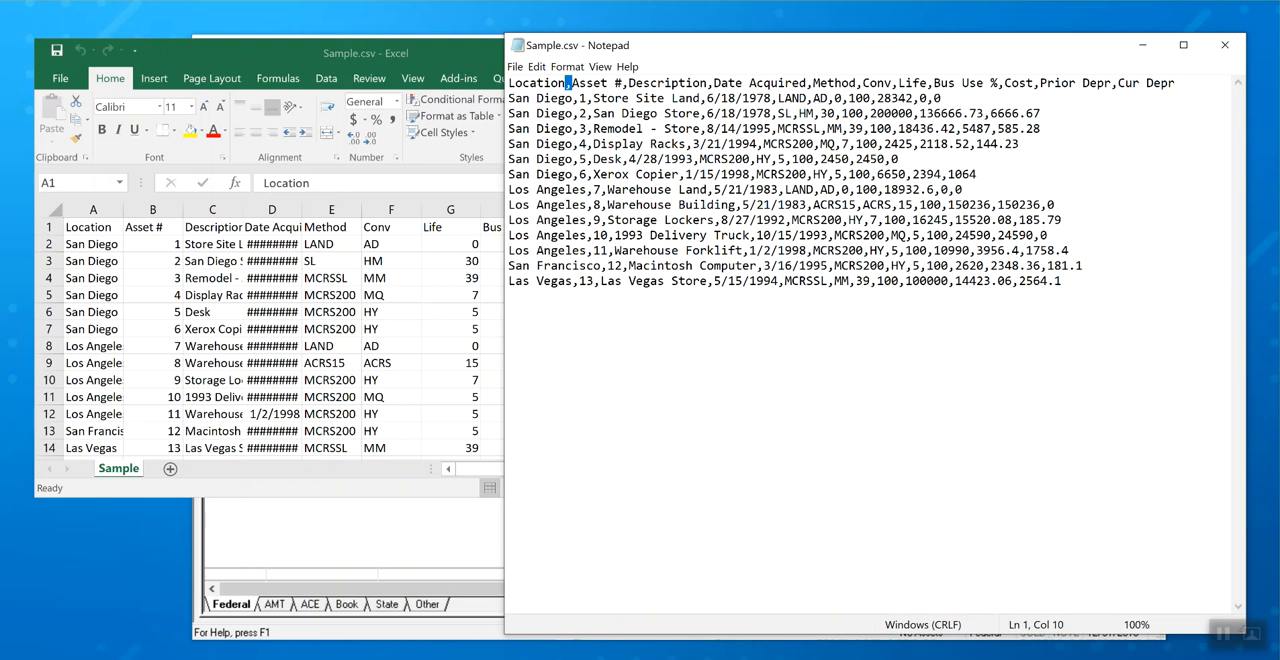
click(1224, 45)
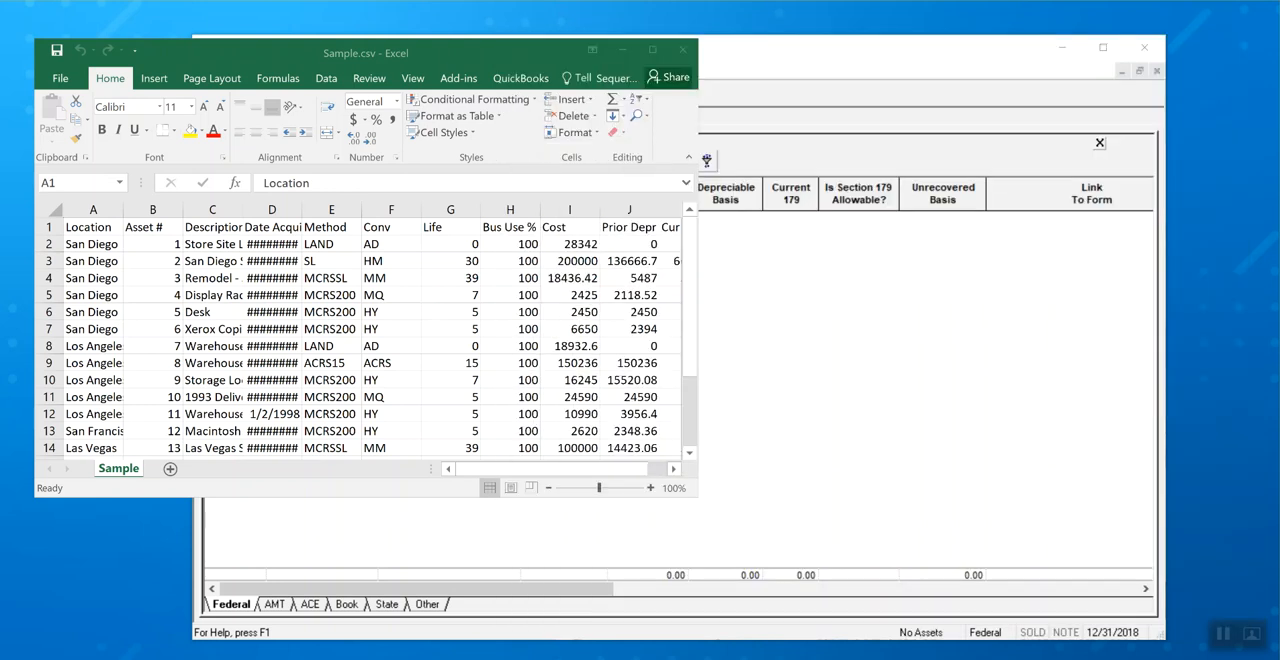
click(683, 50)
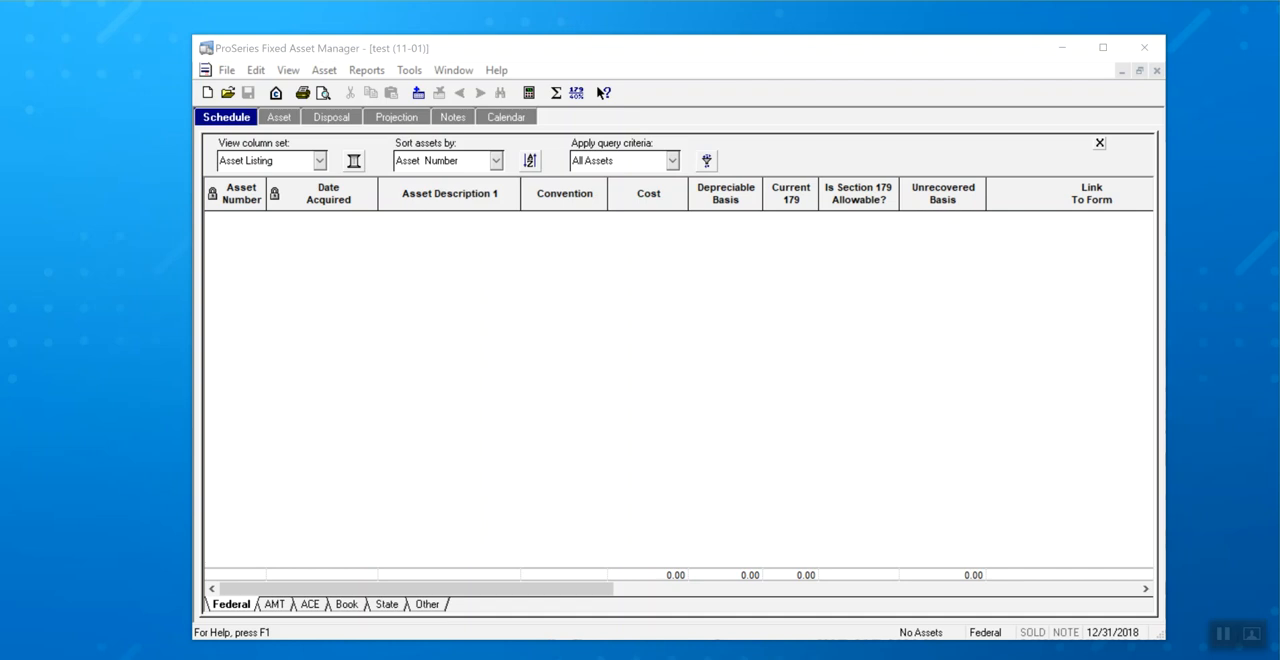
Start a comma-separated (CSV) asset import and proceed to choosing the source file.
click(227, 70)
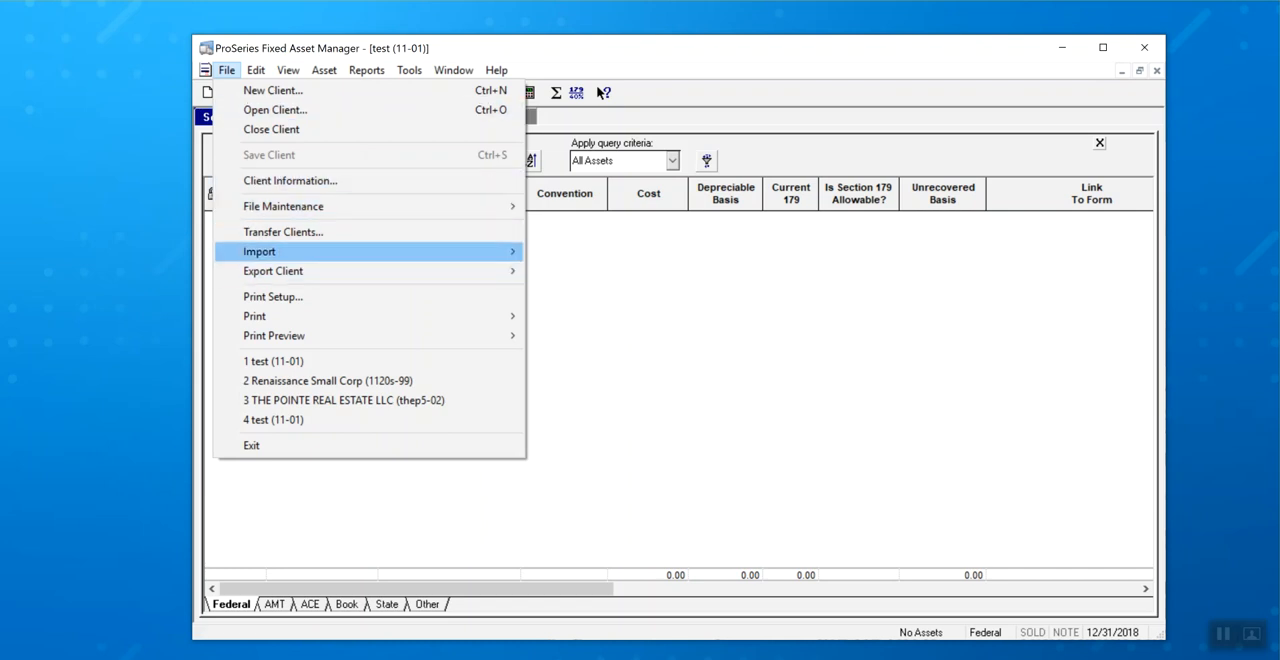
mouse_move(260, 252)
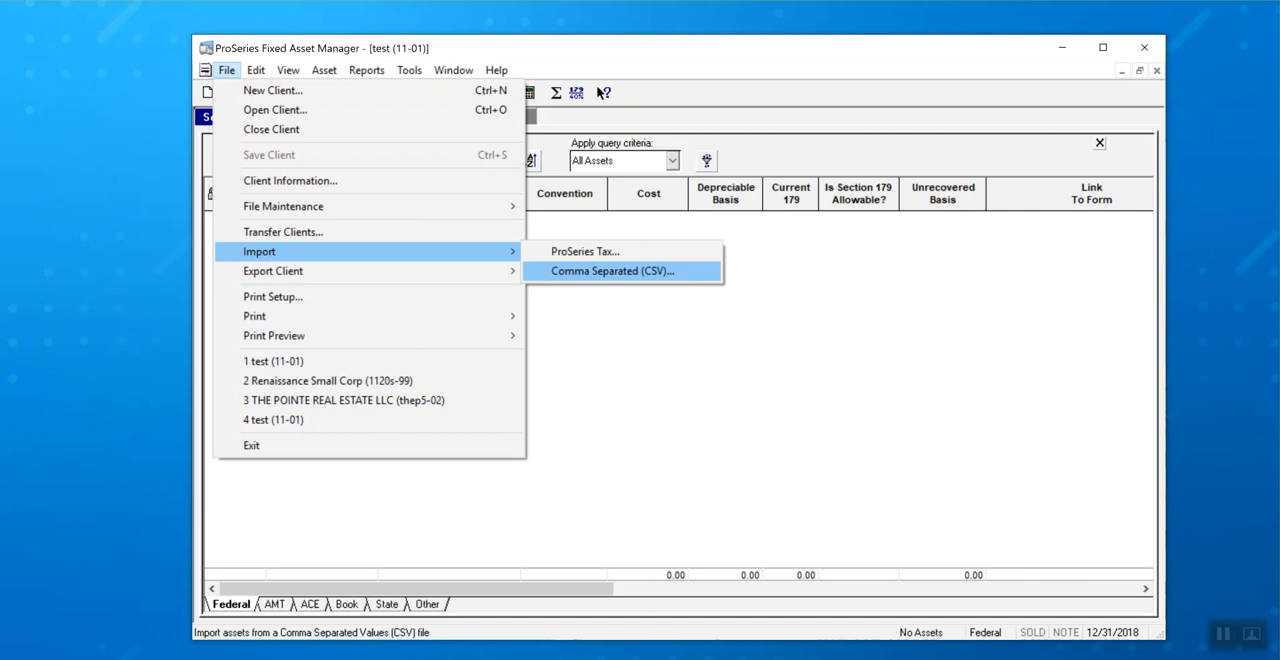
click(613, 271)
key(Return)
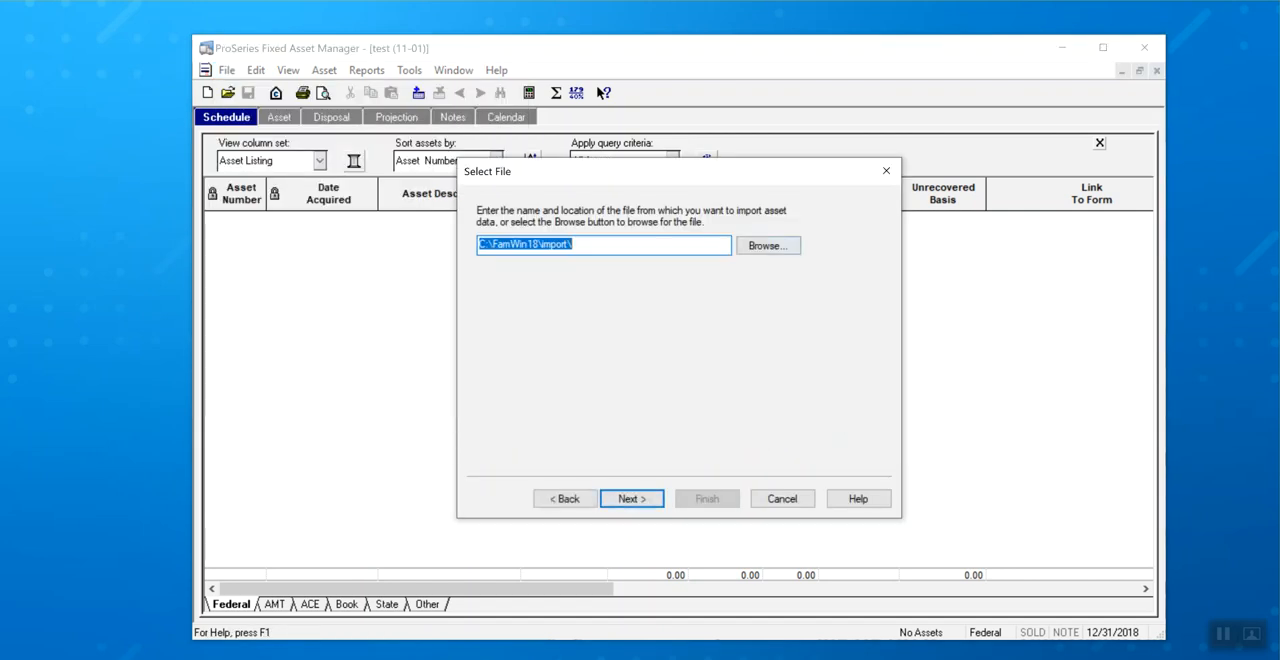
Choose Sample.csv from the import folder as the source file and continue to the import template options.
click(768, 245)
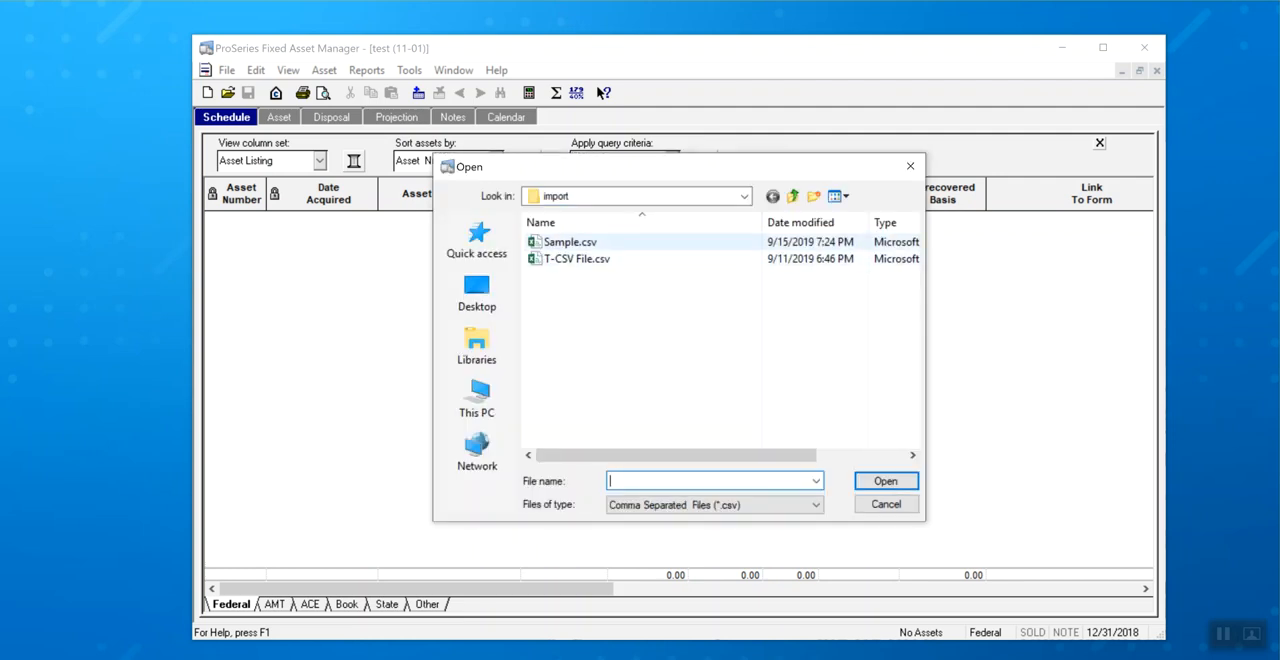
click(570, 242)
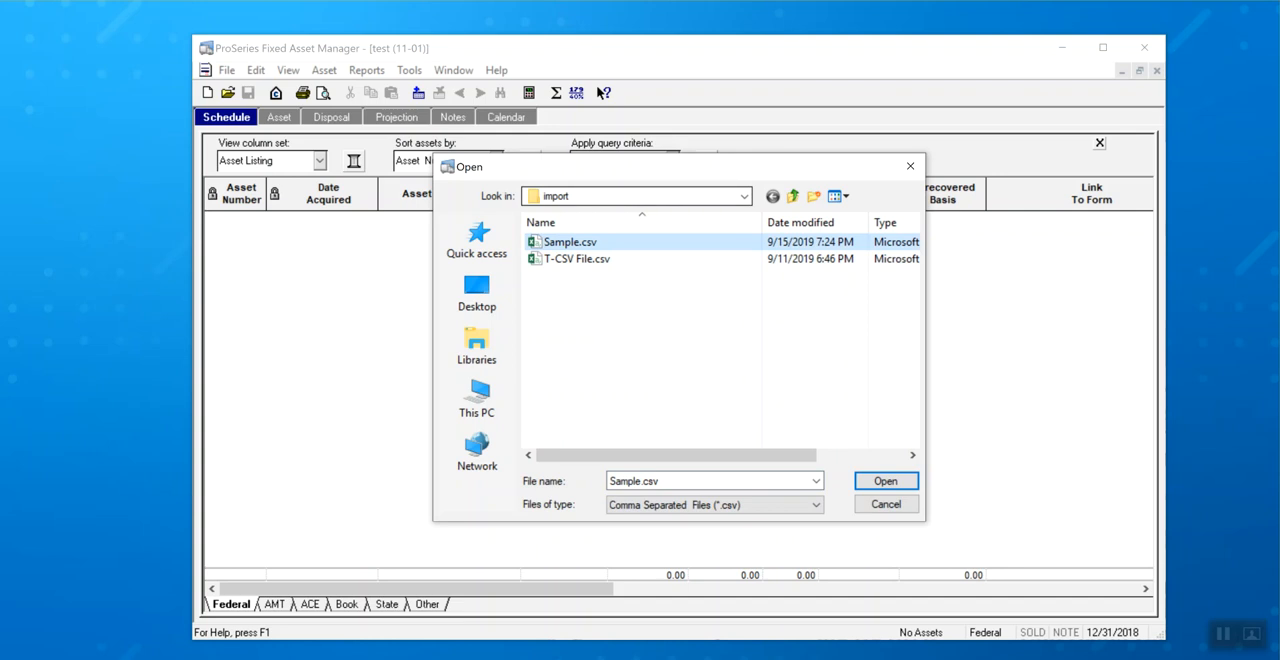
click(744, 196)
click(744, 196)
click(744, 196)
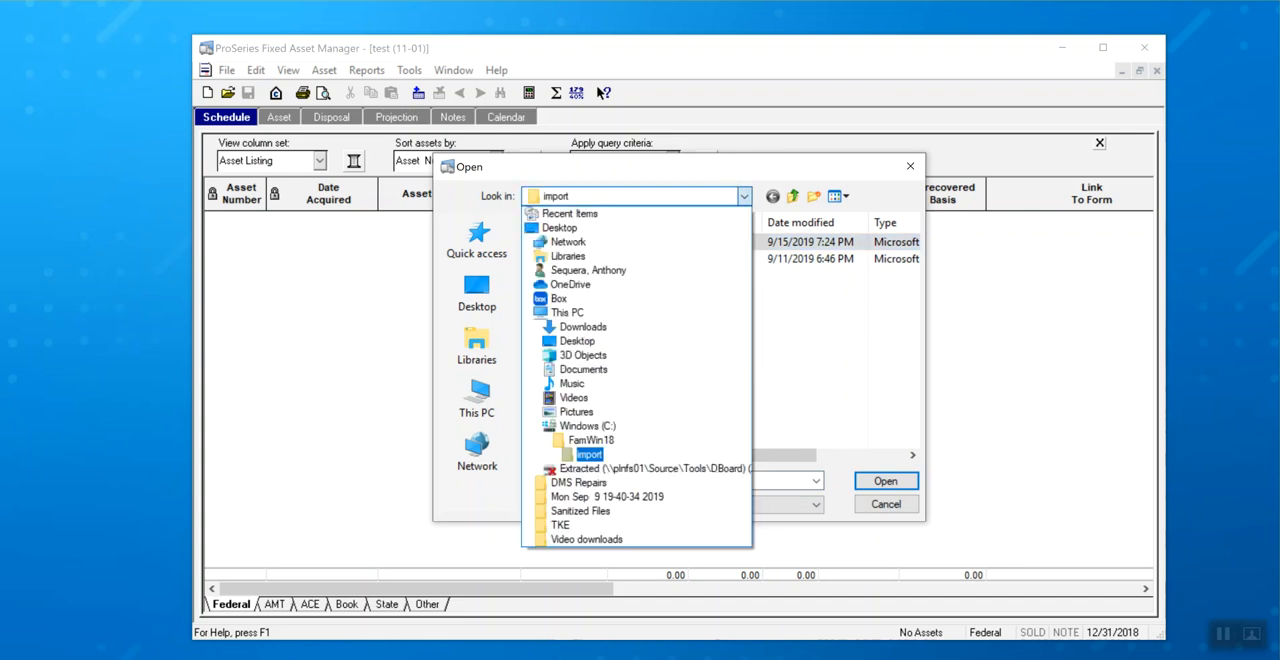
click(744, 196)
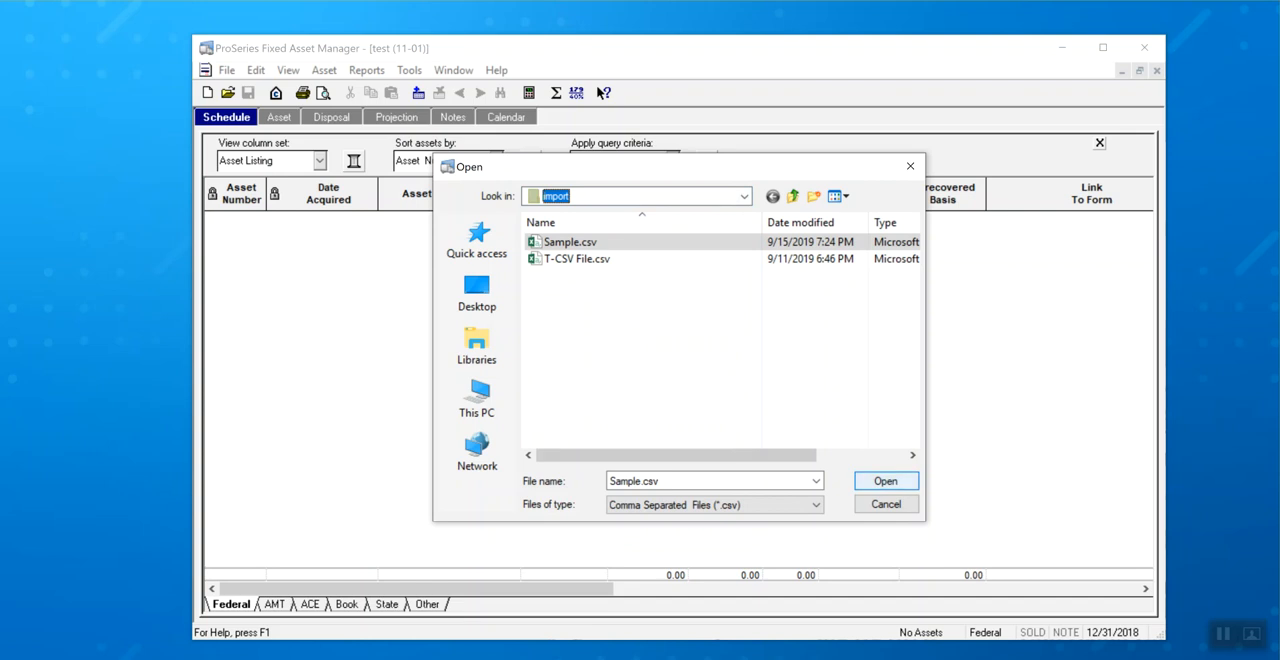
click(886, 481)
click(631, 498)
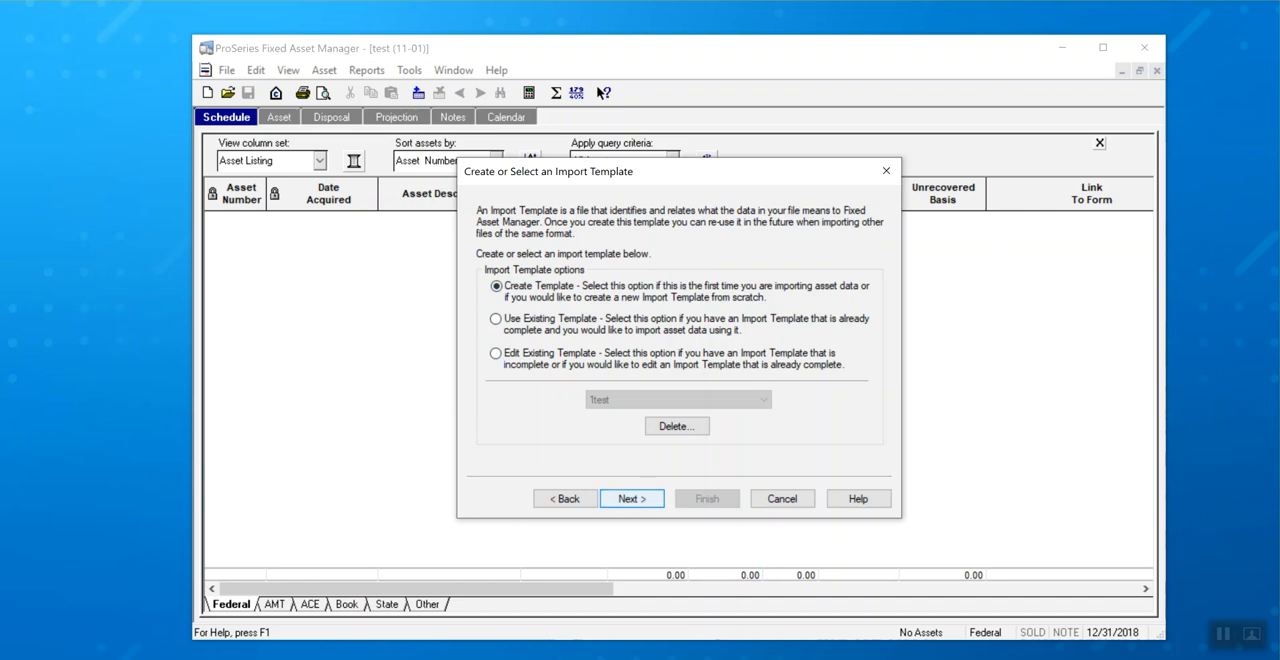
Create a new import template with only the Federal basis, using column headings on row 1 and asset data starting on row 2.
key(Return)
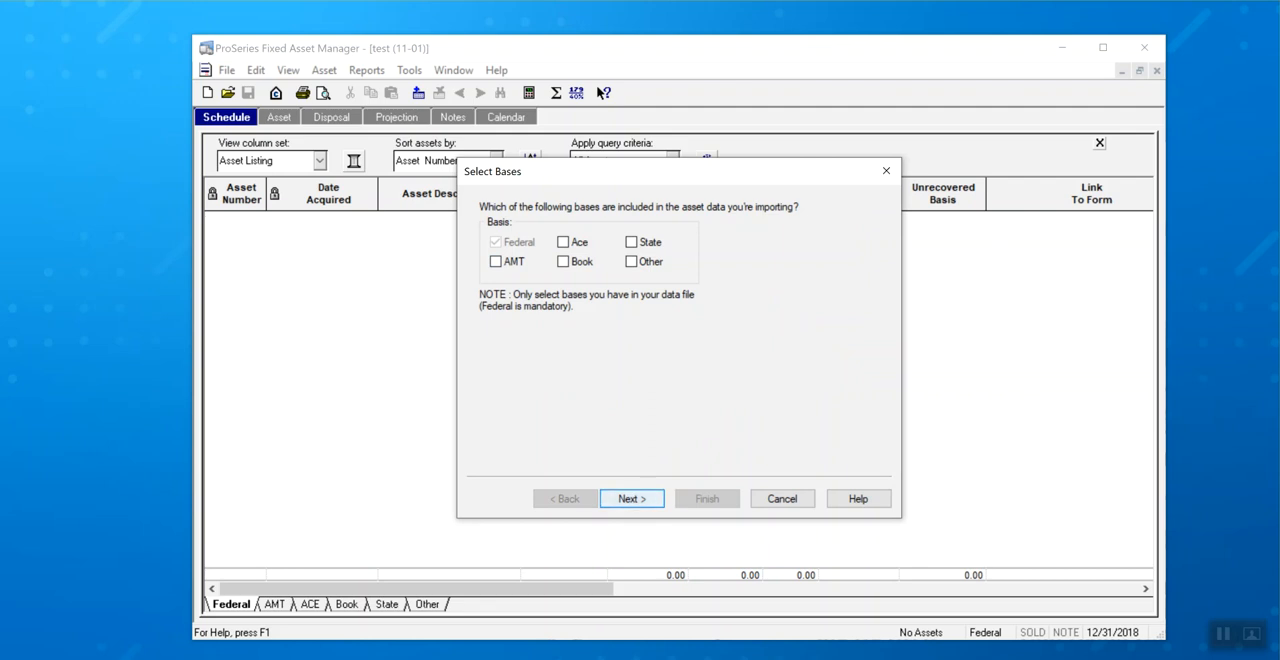
key(Return)
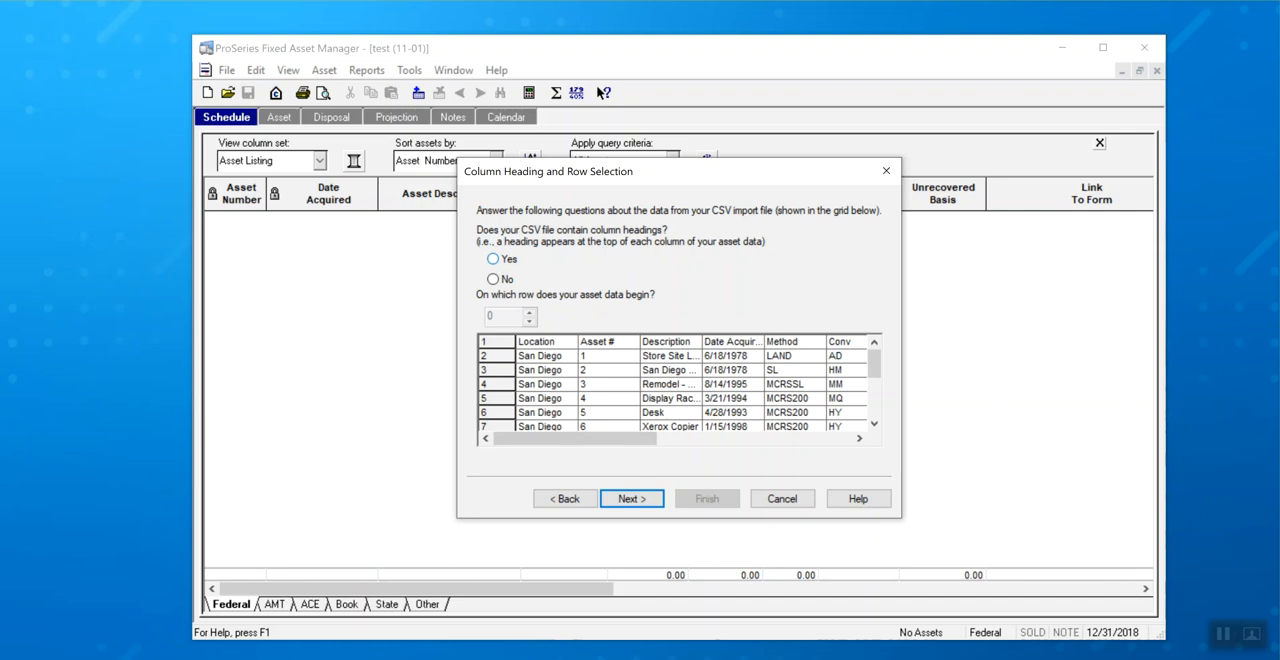
click(493, 259)
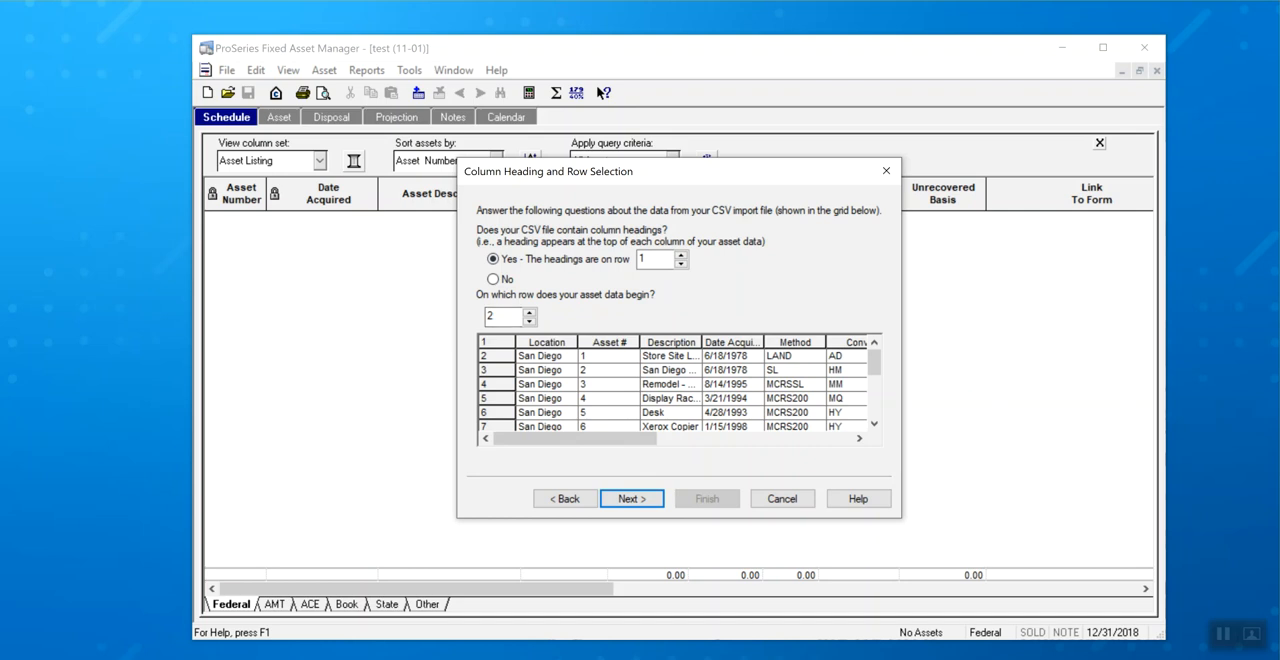
key(Return)
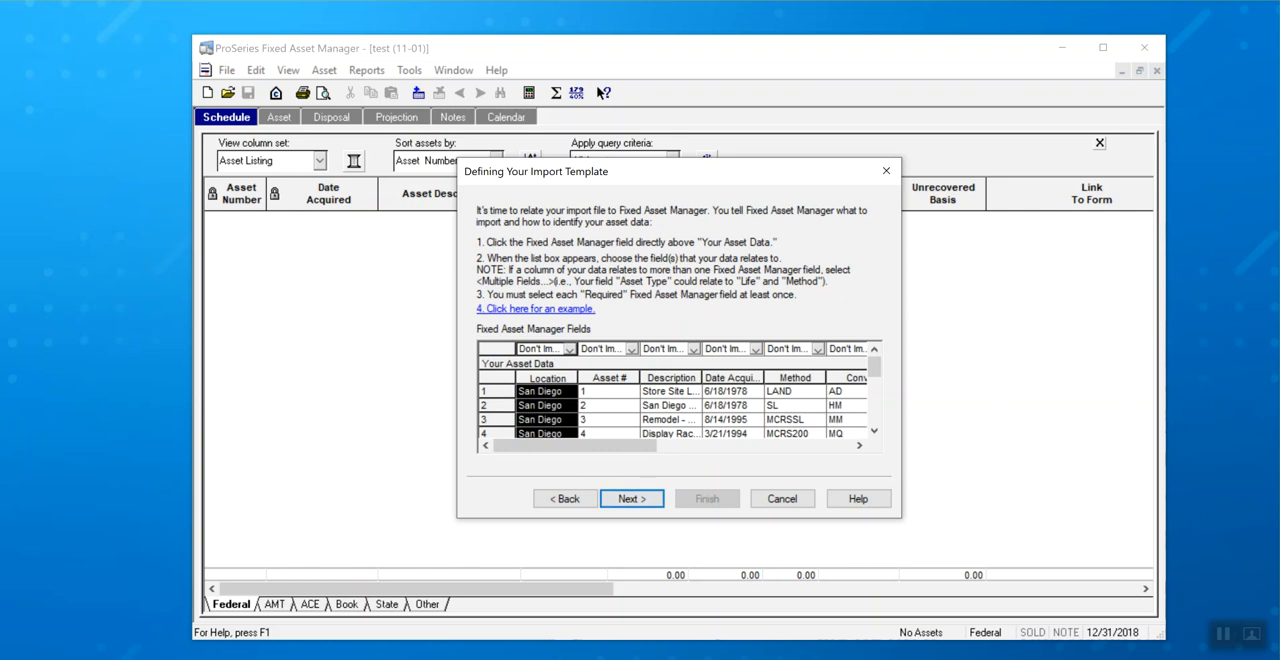
Map the Location column of the asset data to the Location Description field.
click(569, 350)
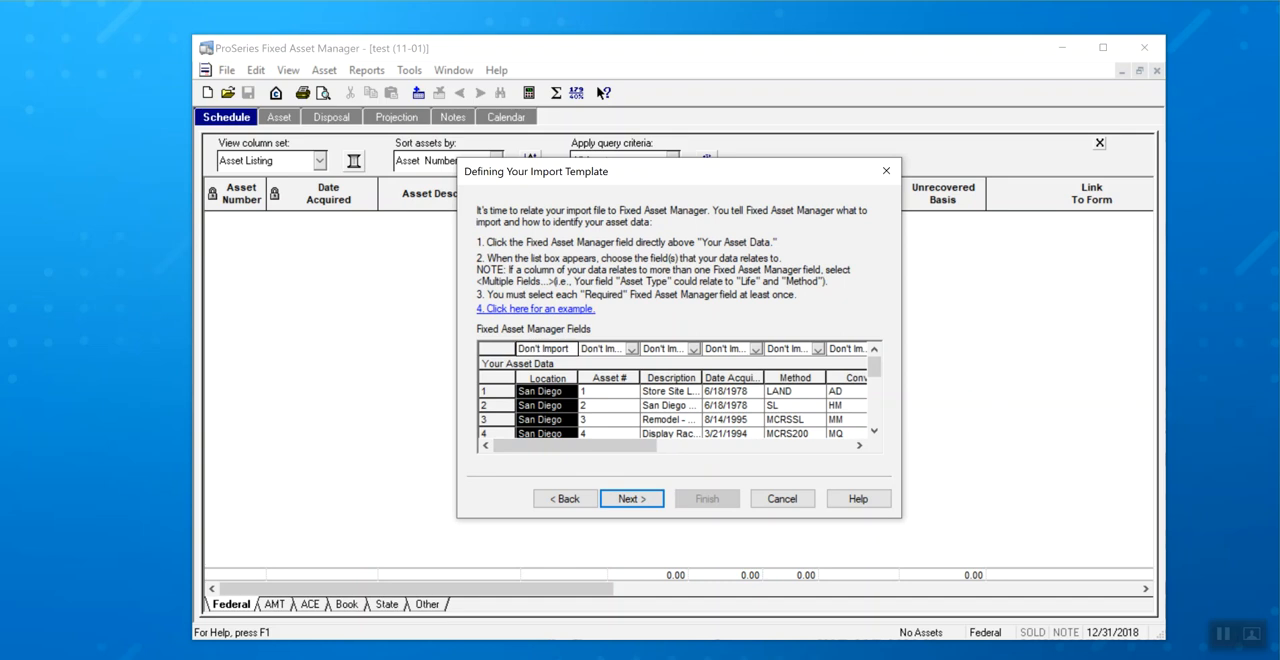
click(566, 349)
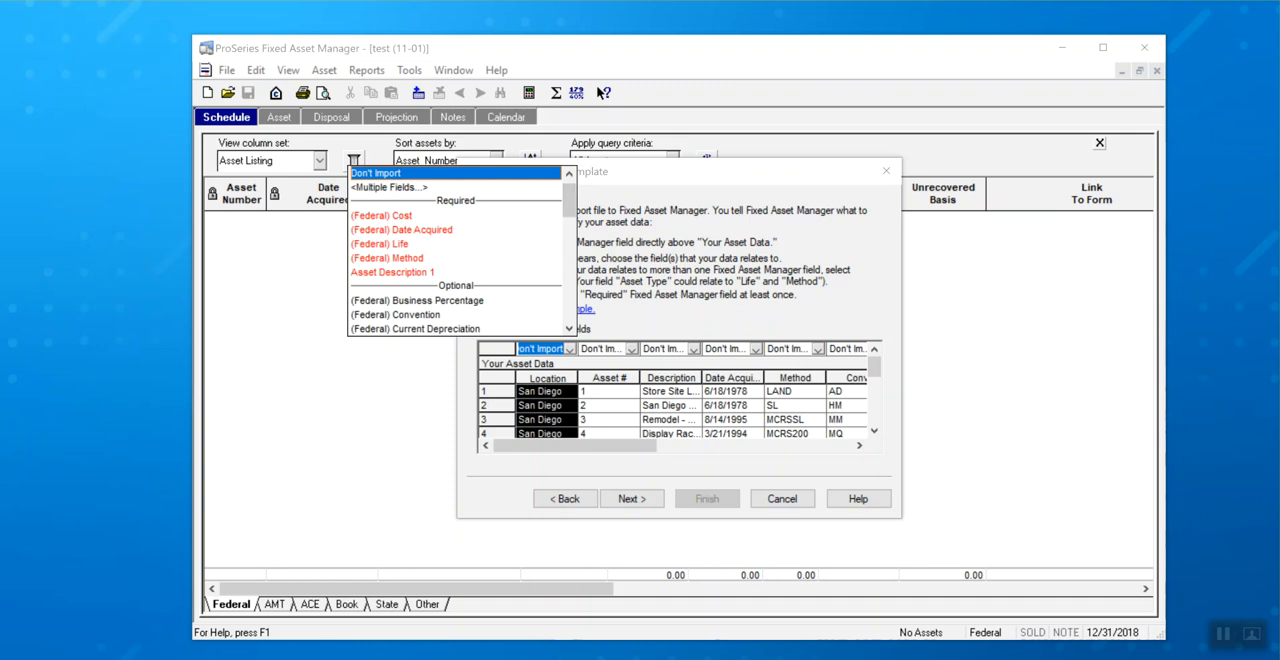
drag(569, 201, 569, 225)
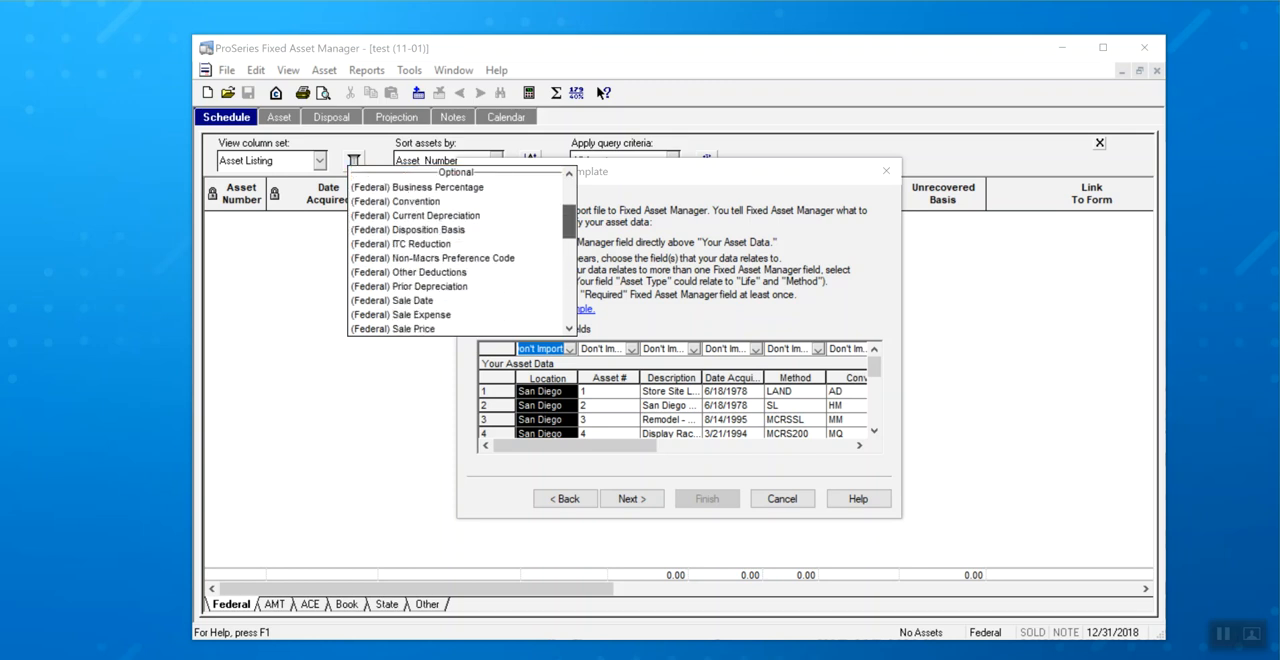
drag(569, 222, 569, 243)
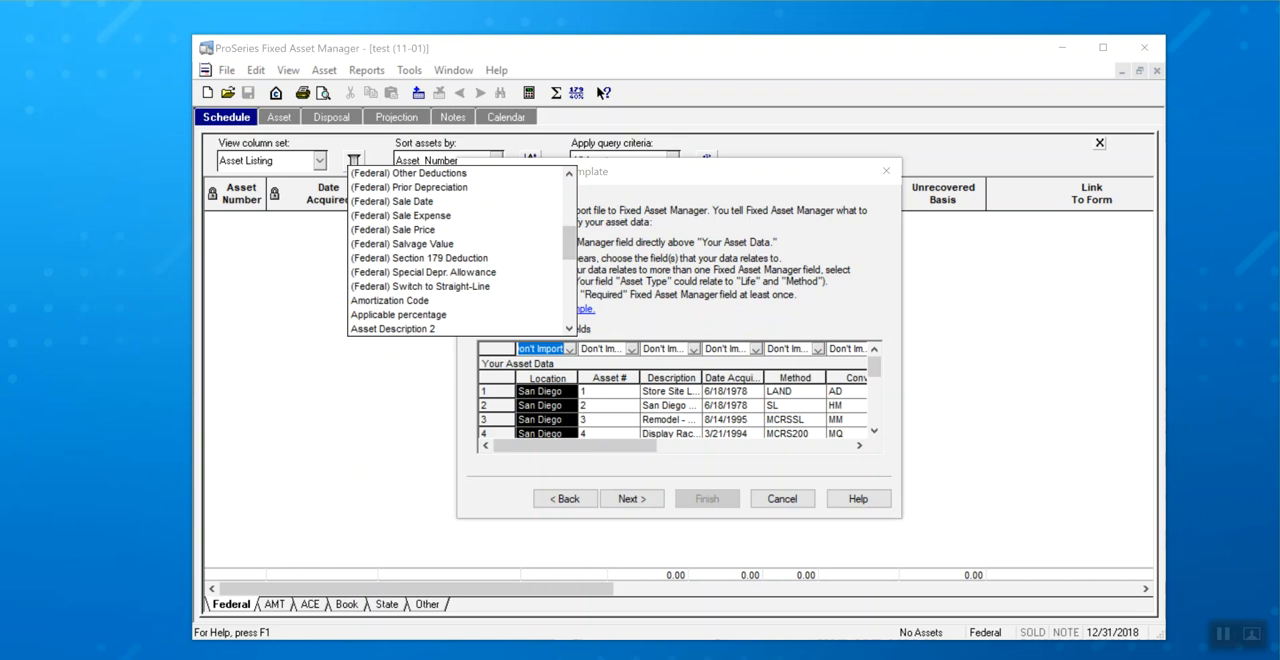
drag(569, 243, 569, 304)
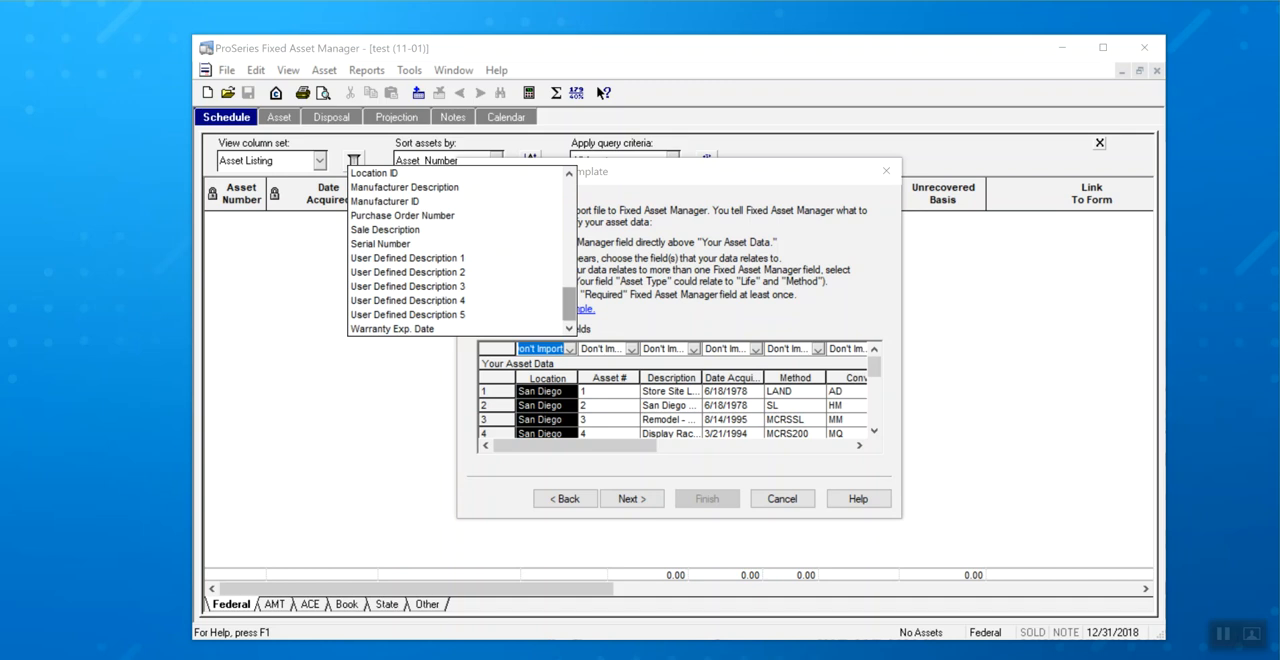
scroll(460, 250, up, 2)
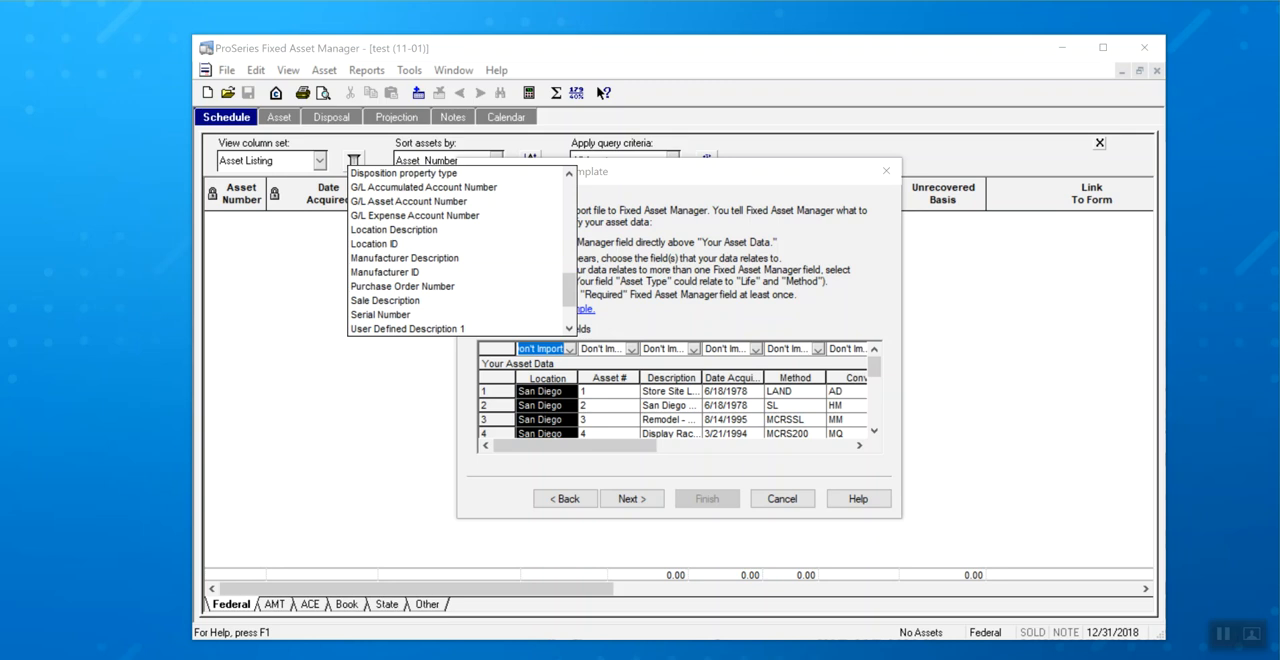
click(394, 230)
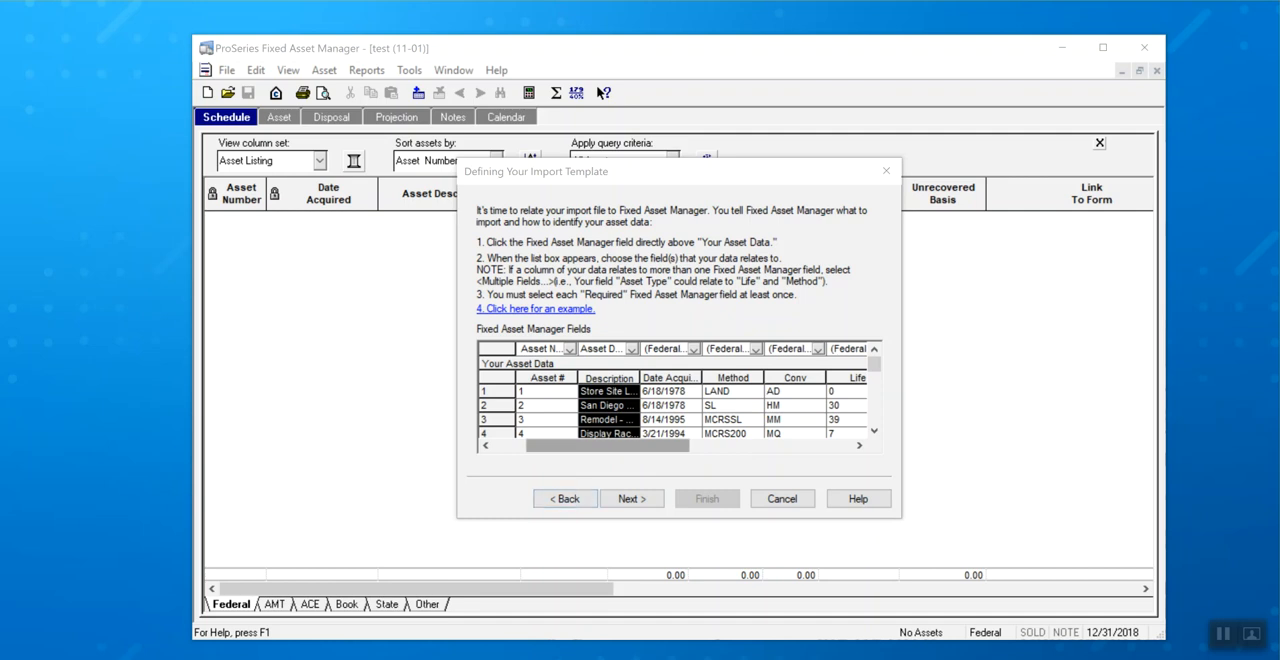
Check the remaining column mappings and accept them along with the Federal method and convention value assignments.
drag(608, 446, 639, 446)
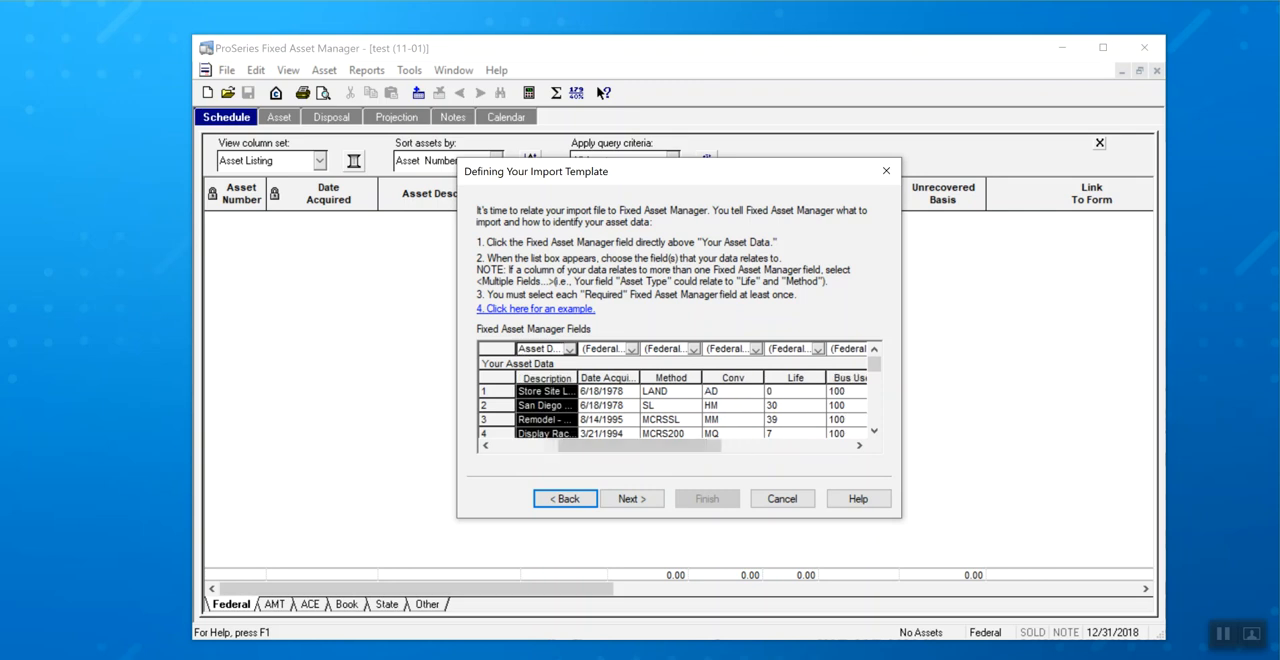
click(631, 498)
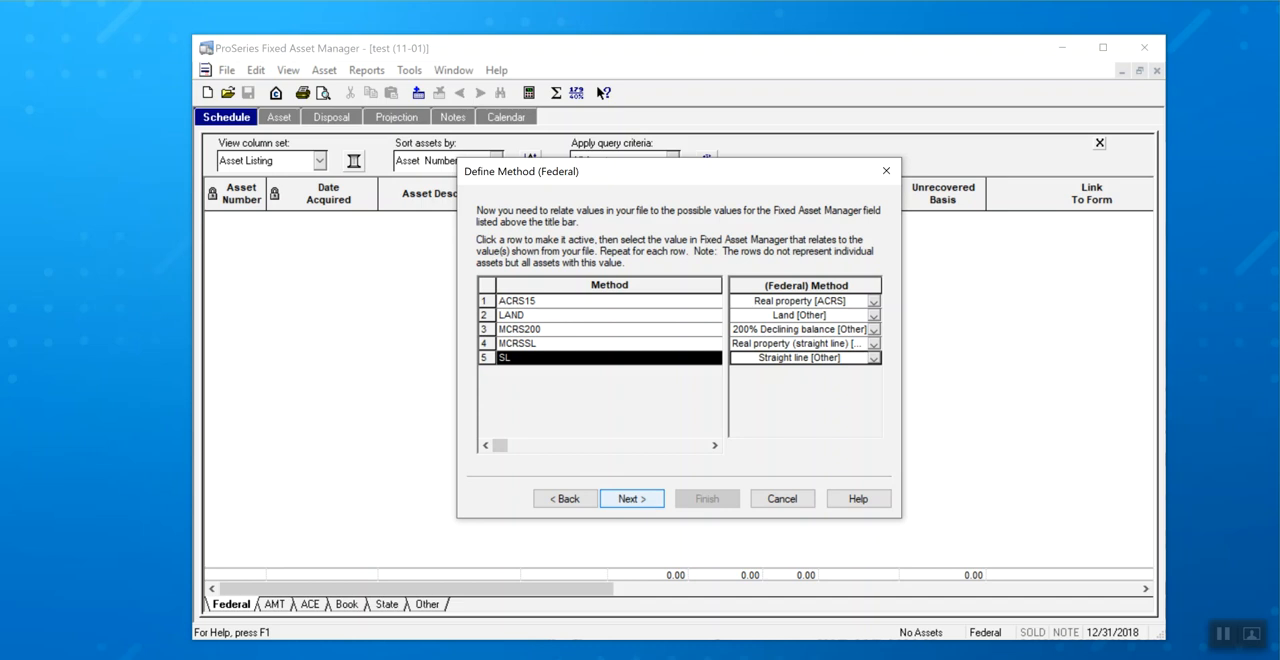
key(Return)
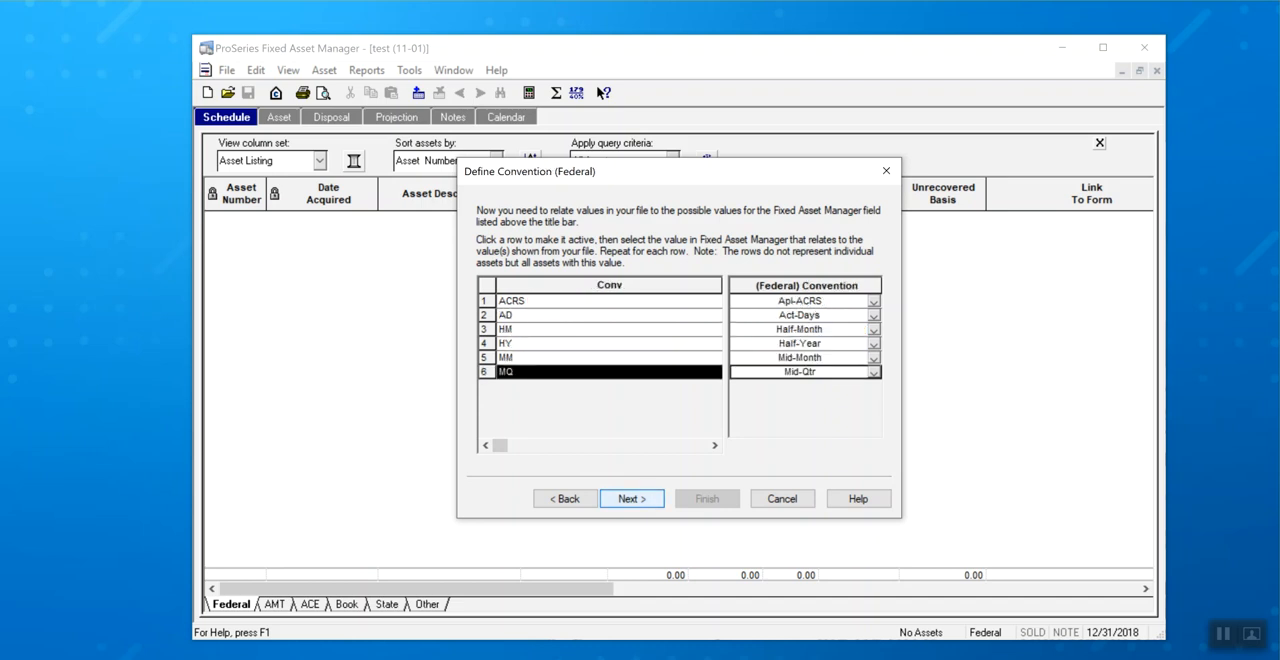
key(Return)
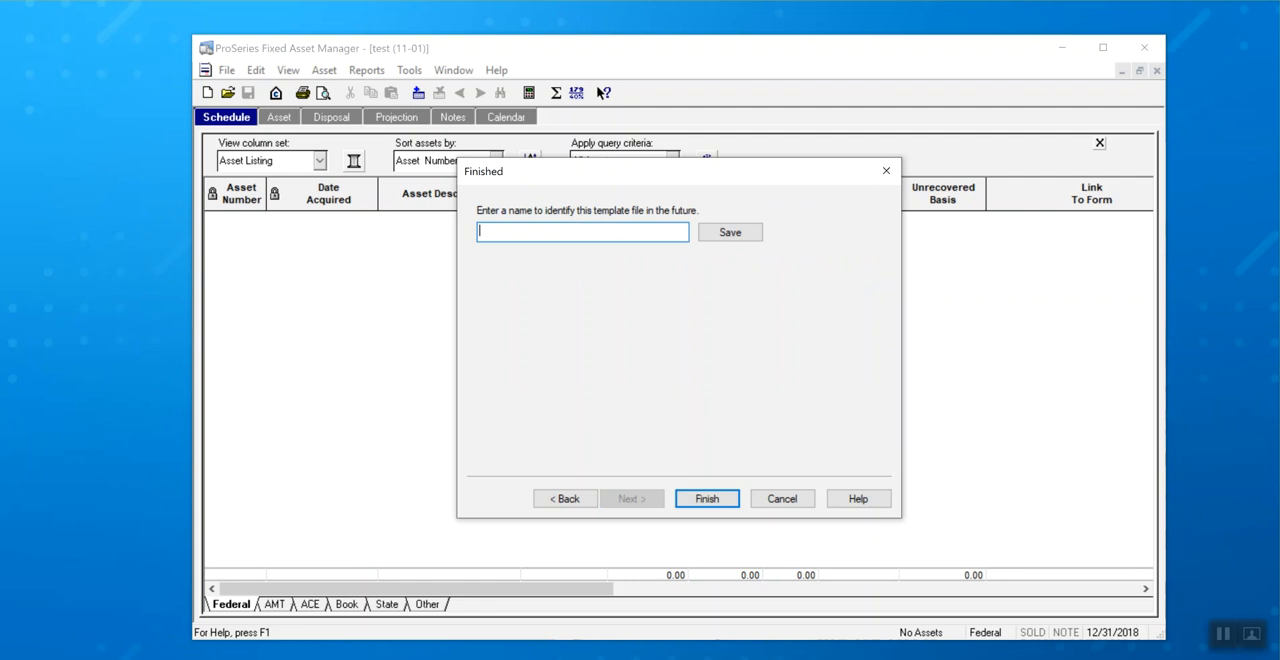
Save the import template as temp1 and finish the wizard to import the assets.
text(temp1)
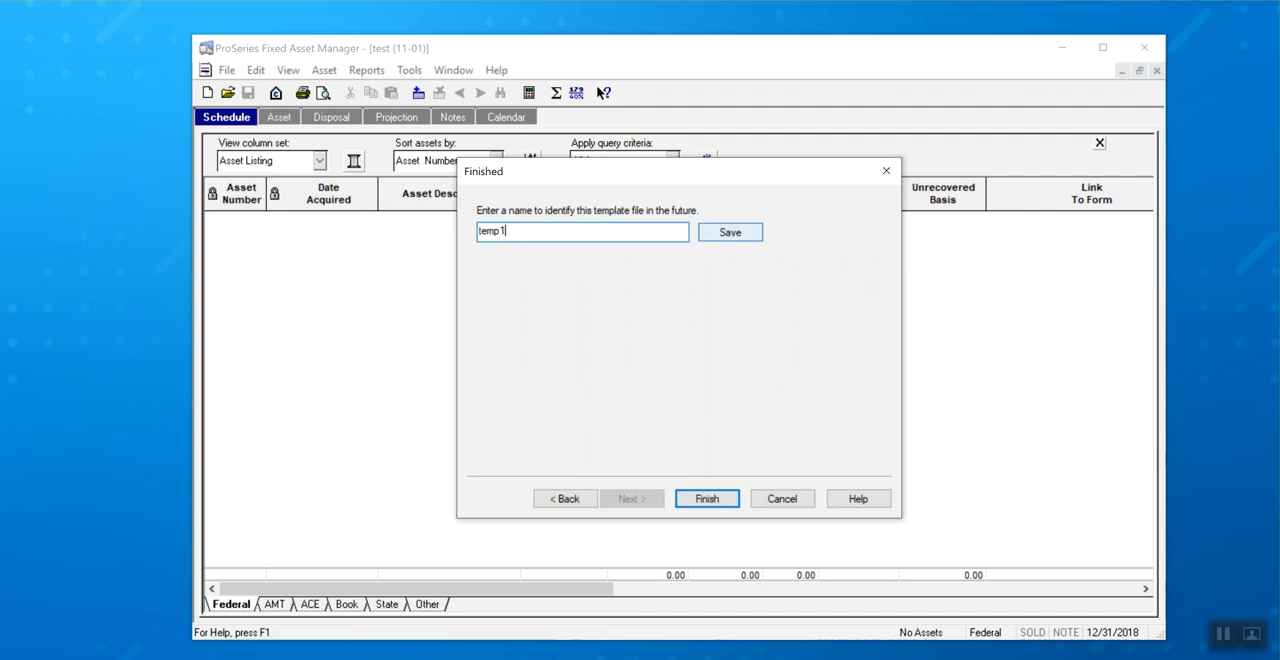
click(730, 232)
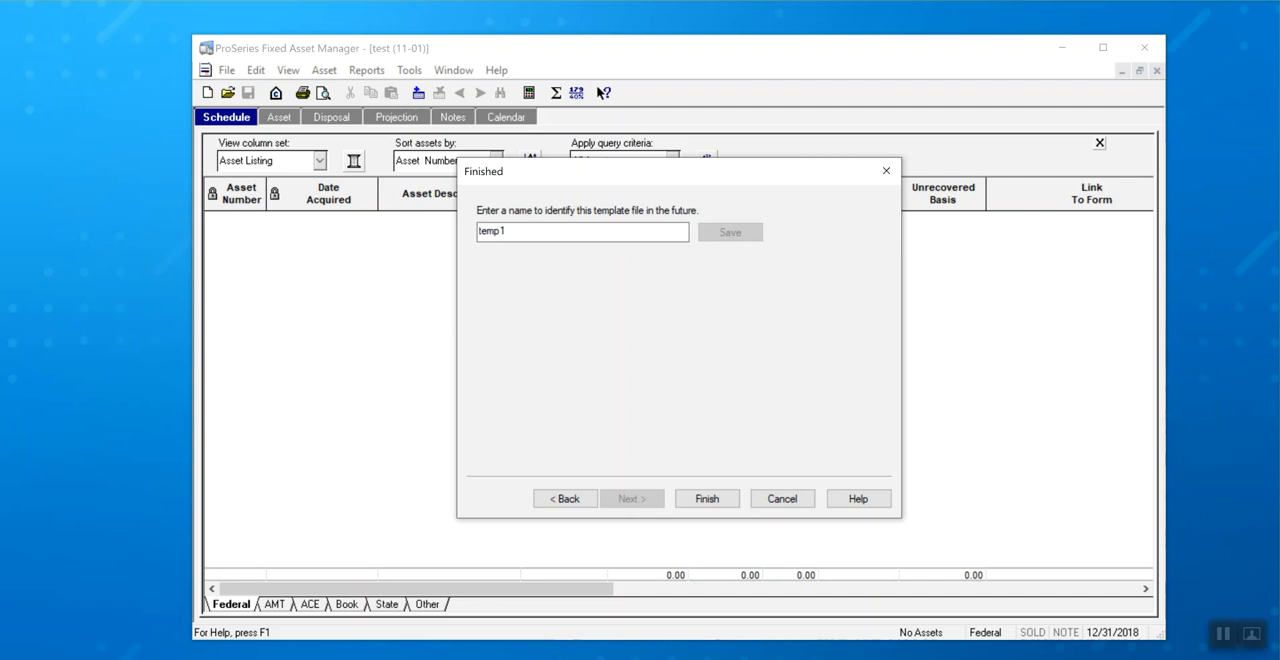
click(707, 498)
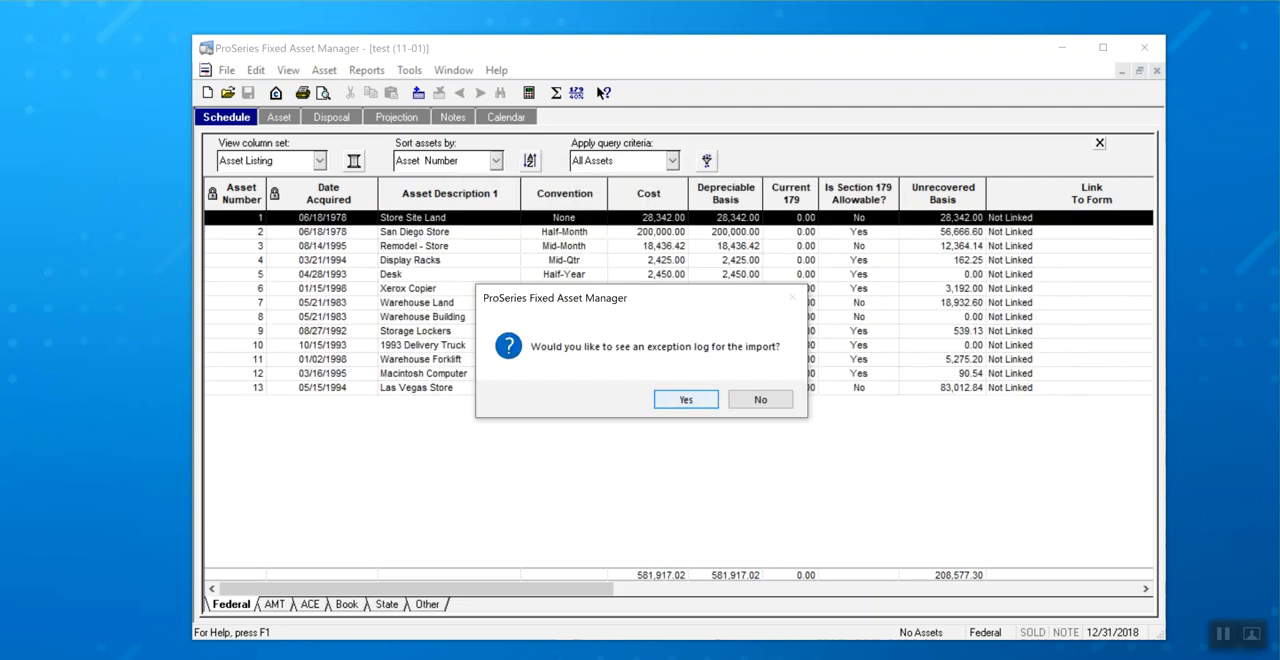
View the exception log for the import and close it.
key(Return)
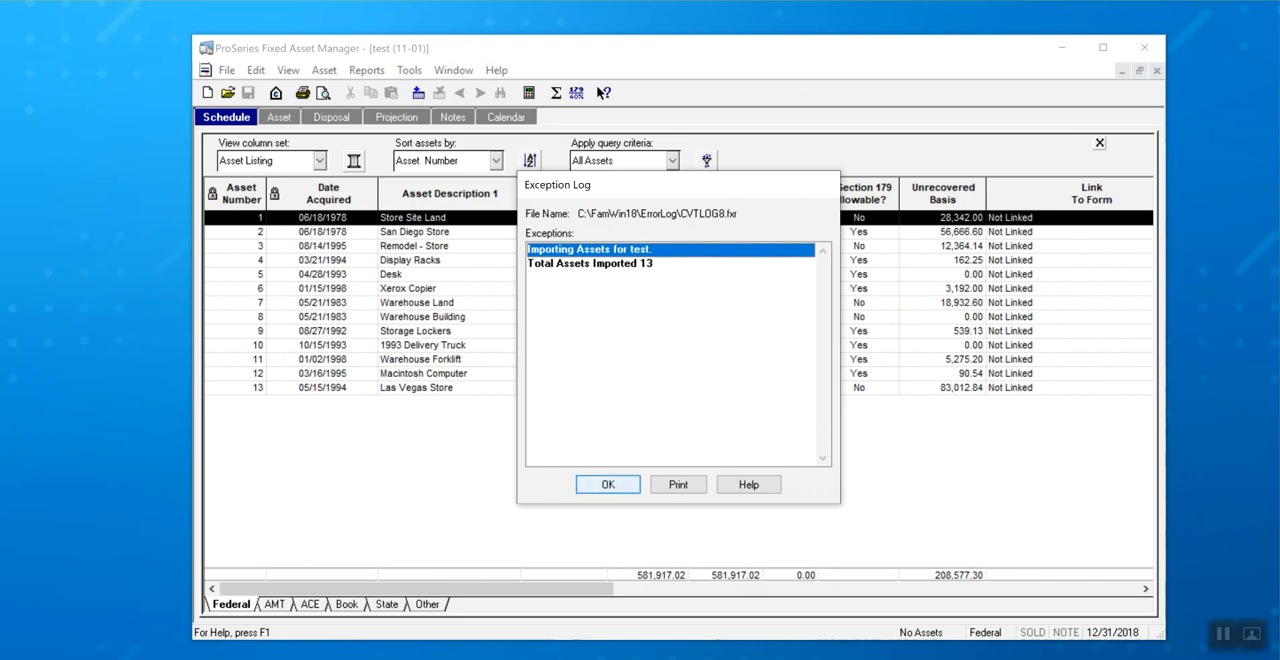
key(Return)
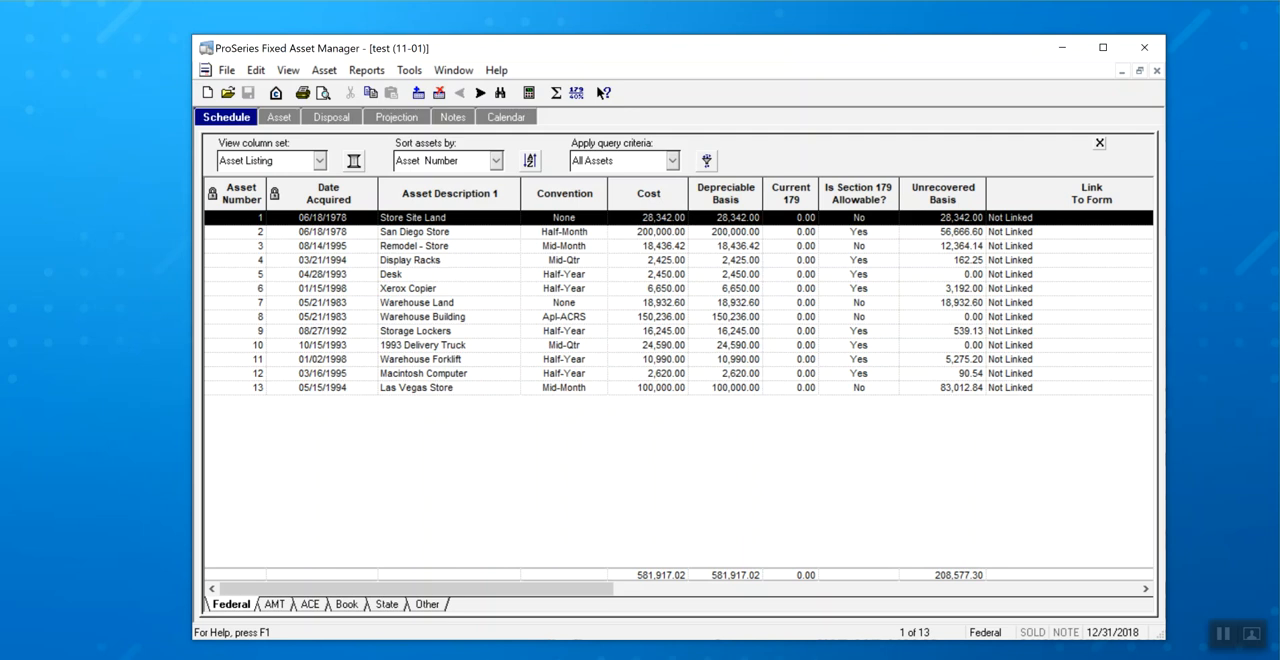